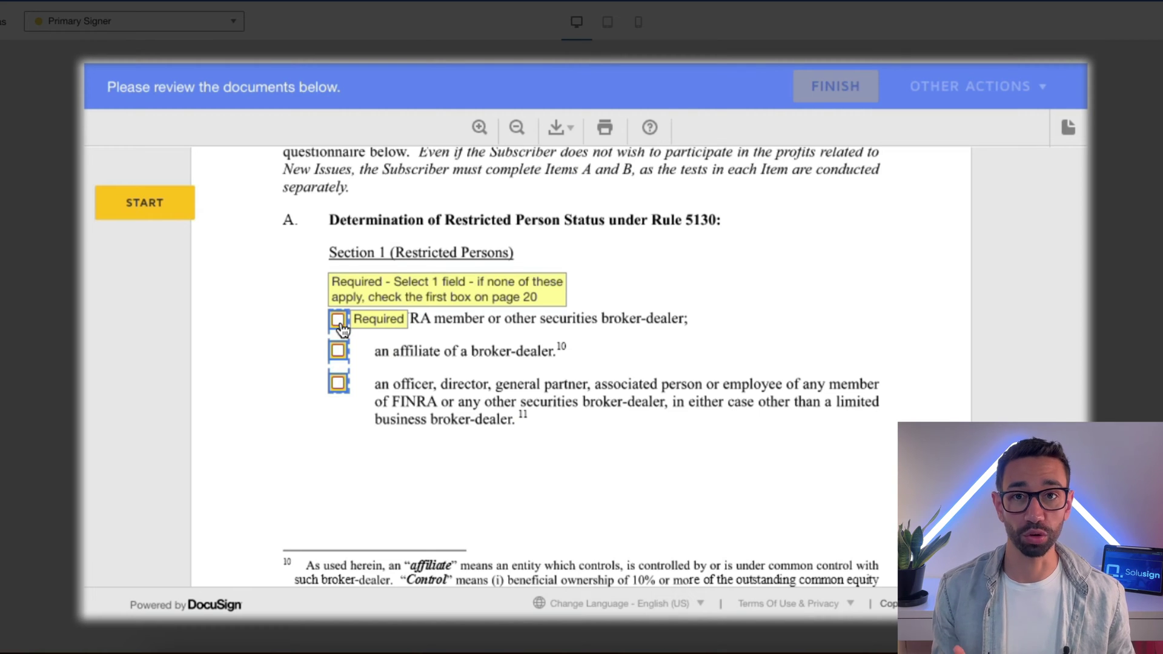
# Select 'I want a Template or Integration built for me' with DocuSign Integration, then request the cheat sheet download
pyautogui.scroll(-10, 351, 472)
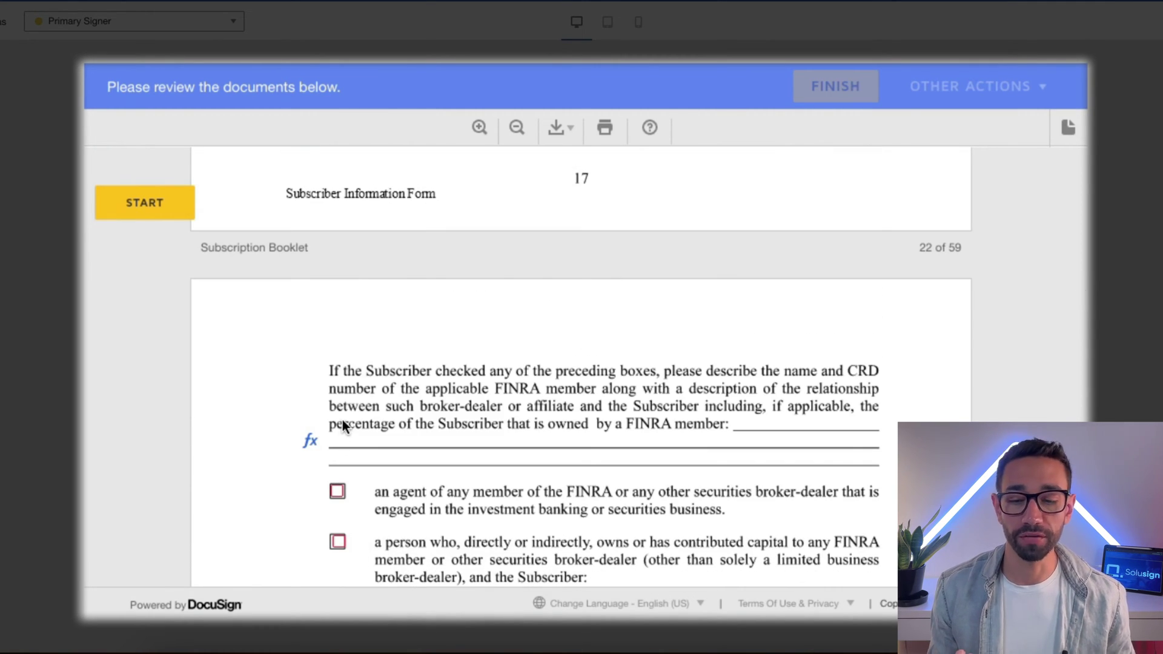
pyautogui.moveTo(338, 501)
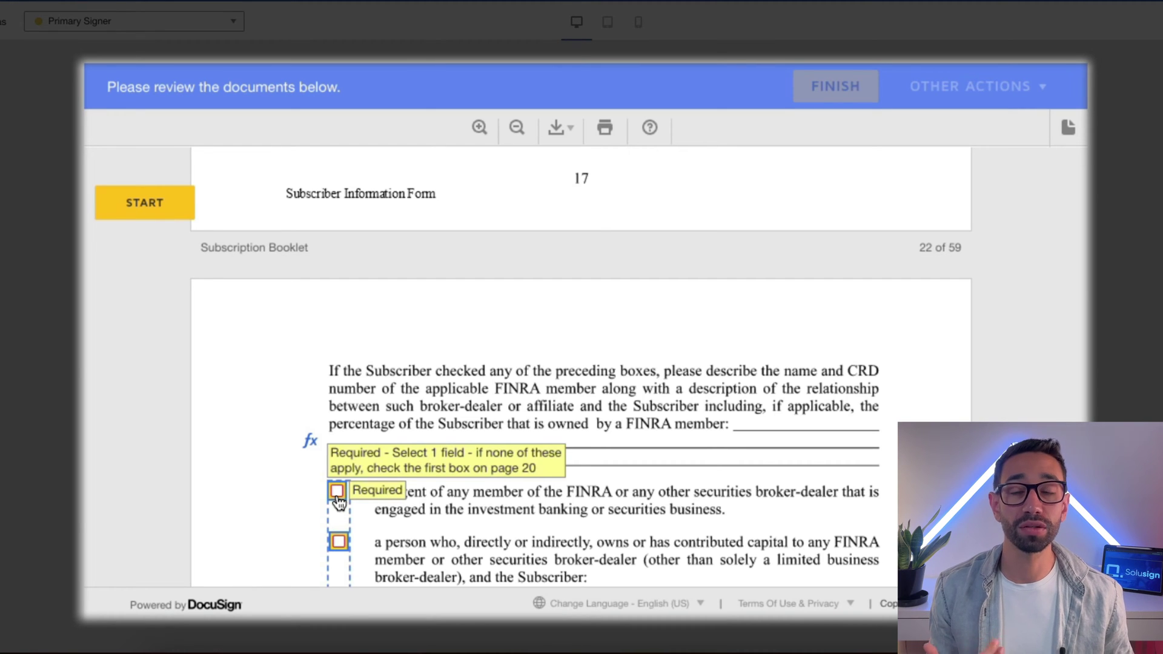
pyautogui.scroll(-4, 339, 502)
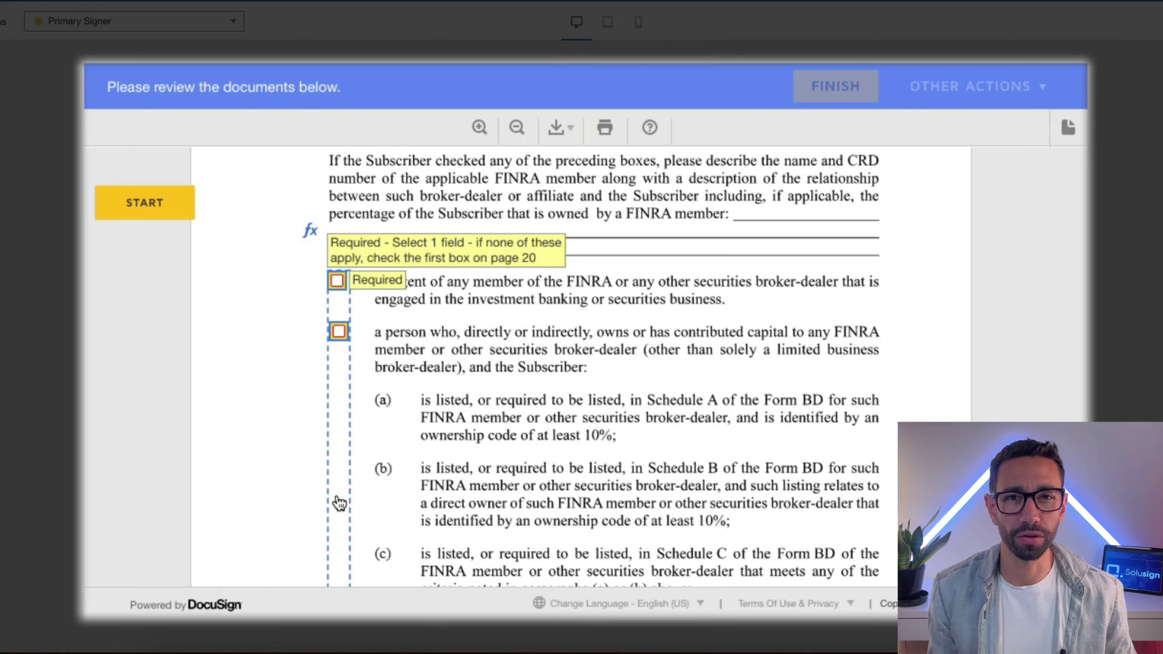
pyautogui.scroll(-10, 339, 503)
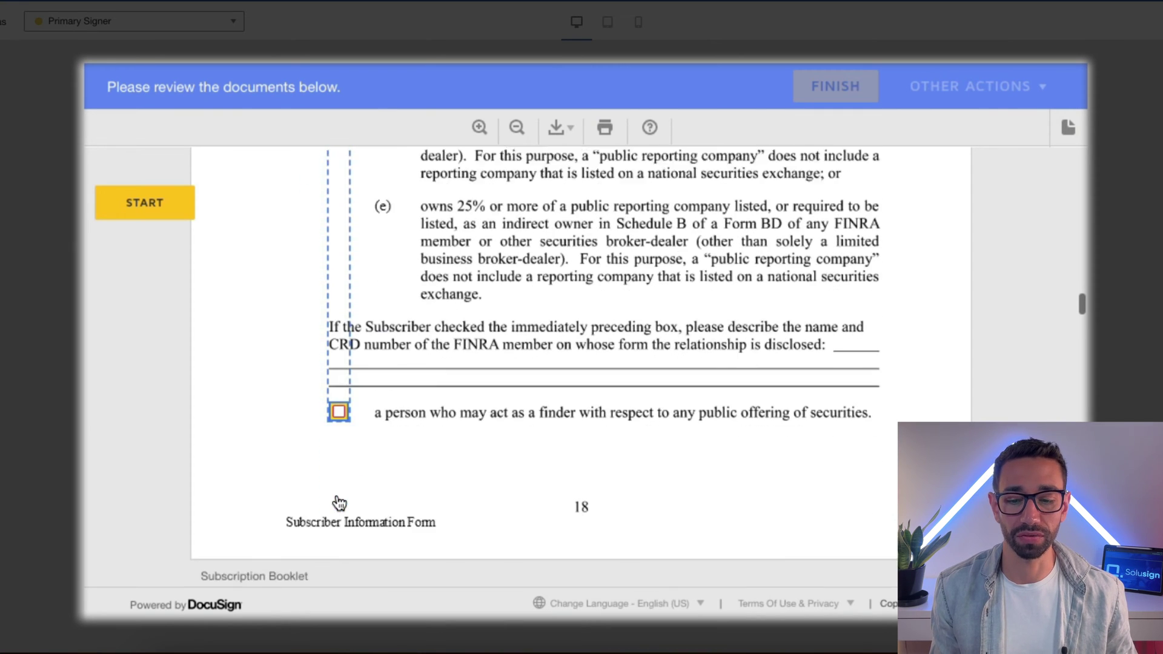
pyautogui.scroll(-2, 338, 498)
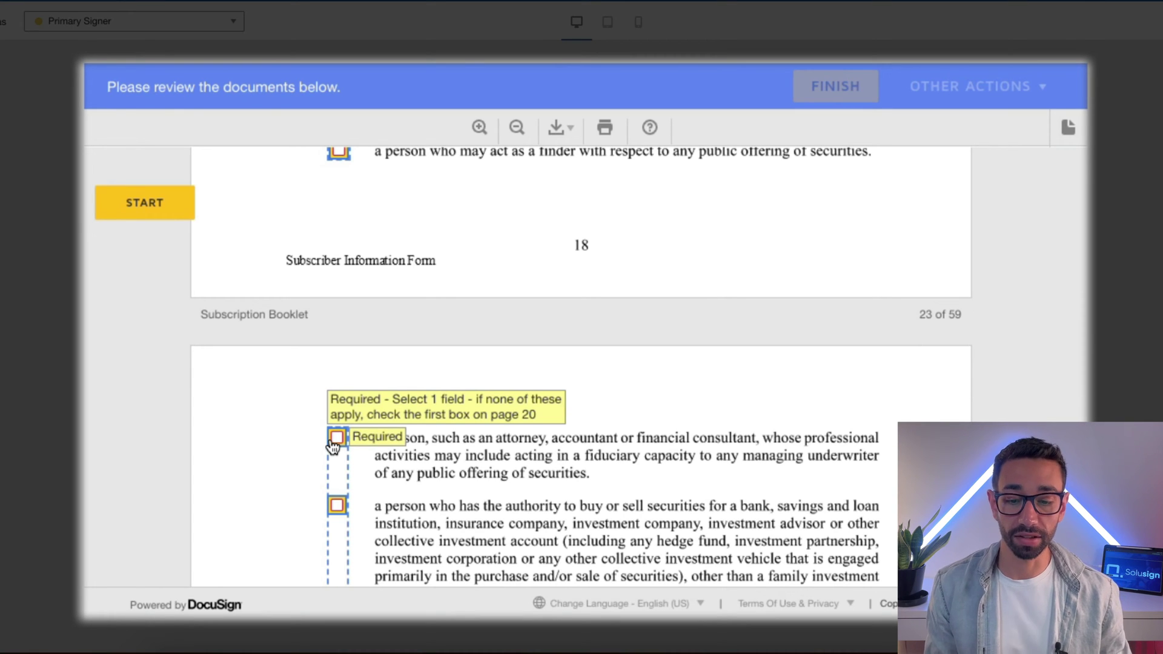
pyautogui.scroll(-10, 445, 460)
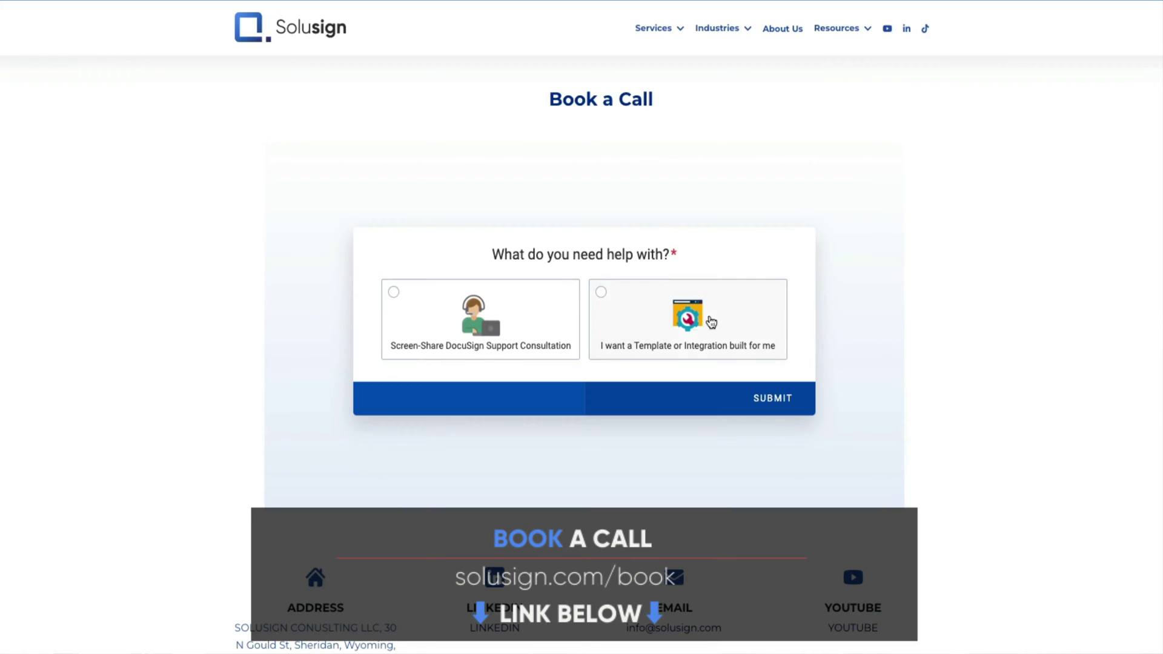
pyautogui.click(710, 323)
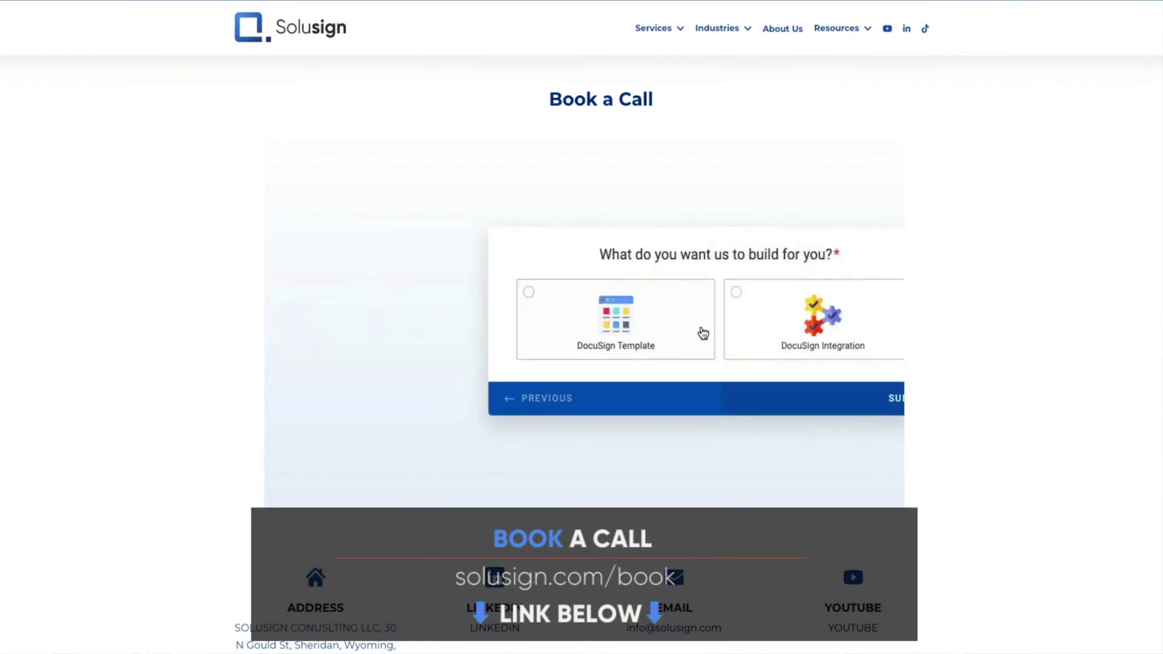
pyautogui.click(702, 332)
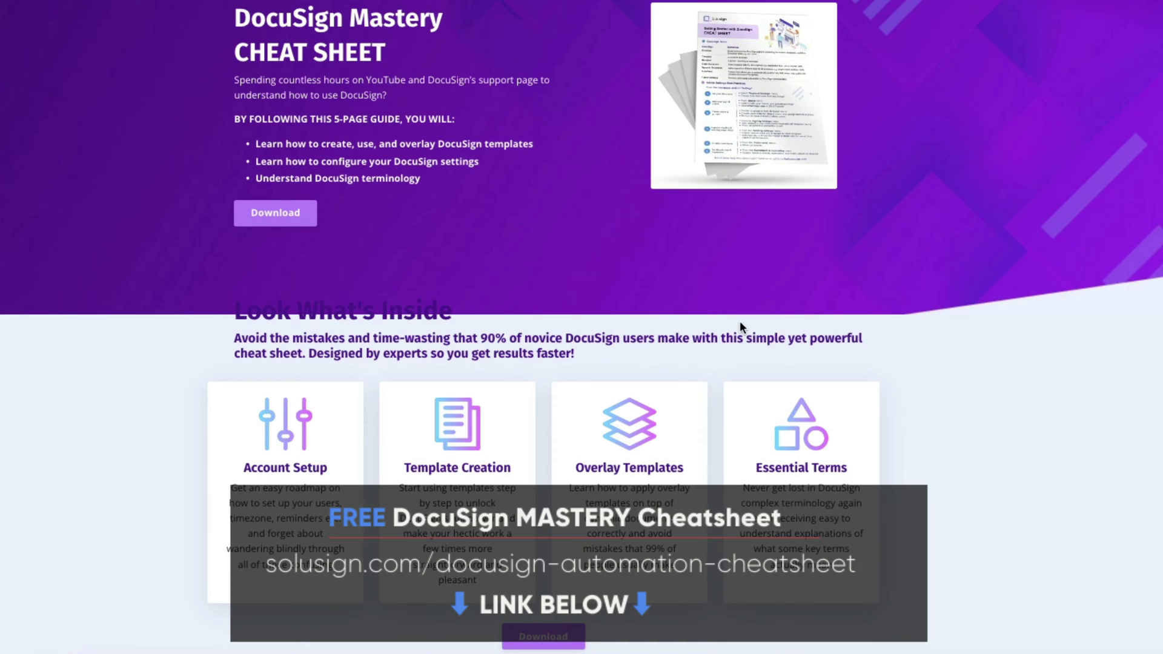
pyautogui.click(276, 218)
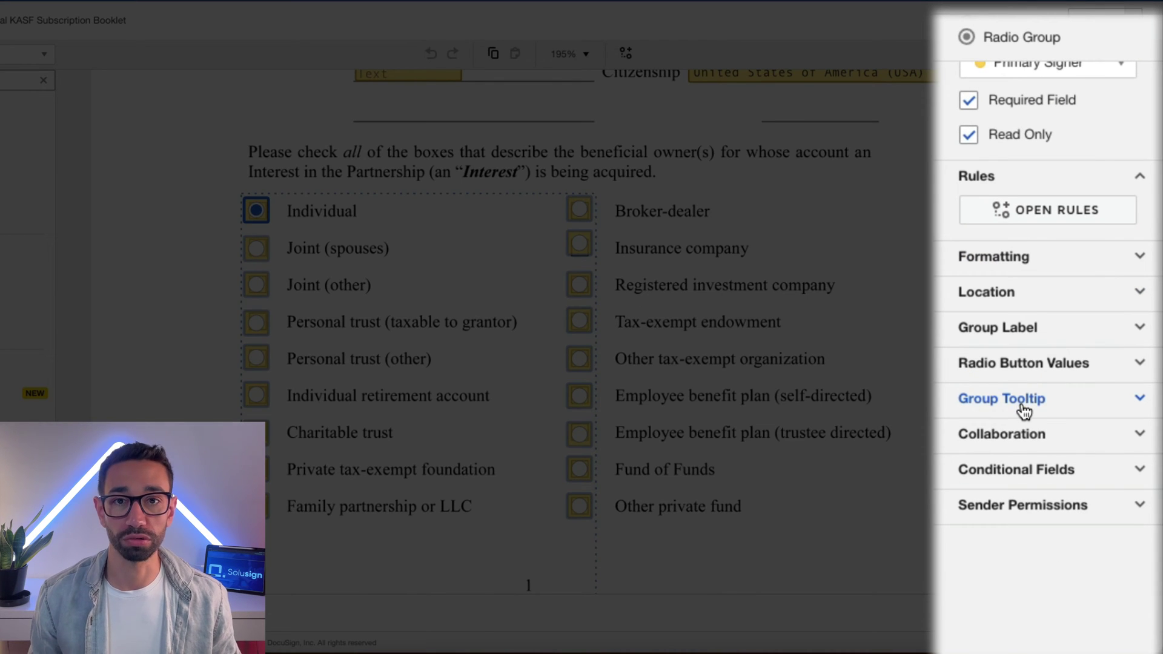
# Add the tooltip 'At least one type of owner must be selected.' to the owner-type radio group and preview it
pyautogui.click(1023, 411)
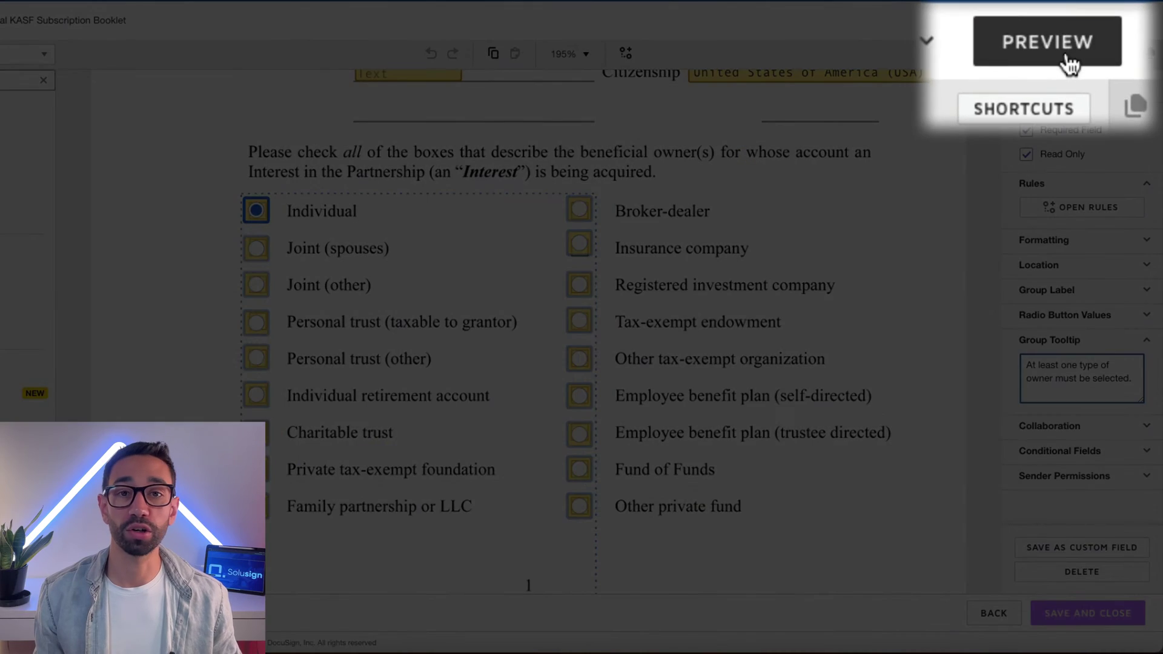
pyautogui.click(1071, 49)
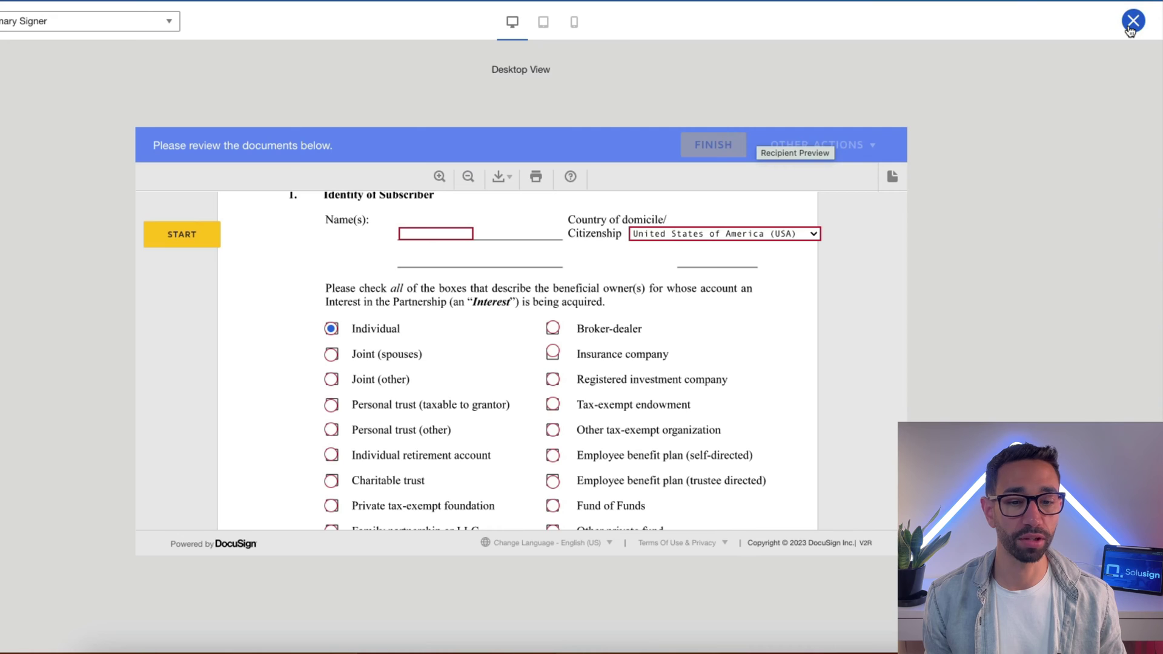
# Close the Recipient Preview to get back to the template editor
pyautogui.click(1130, 25)
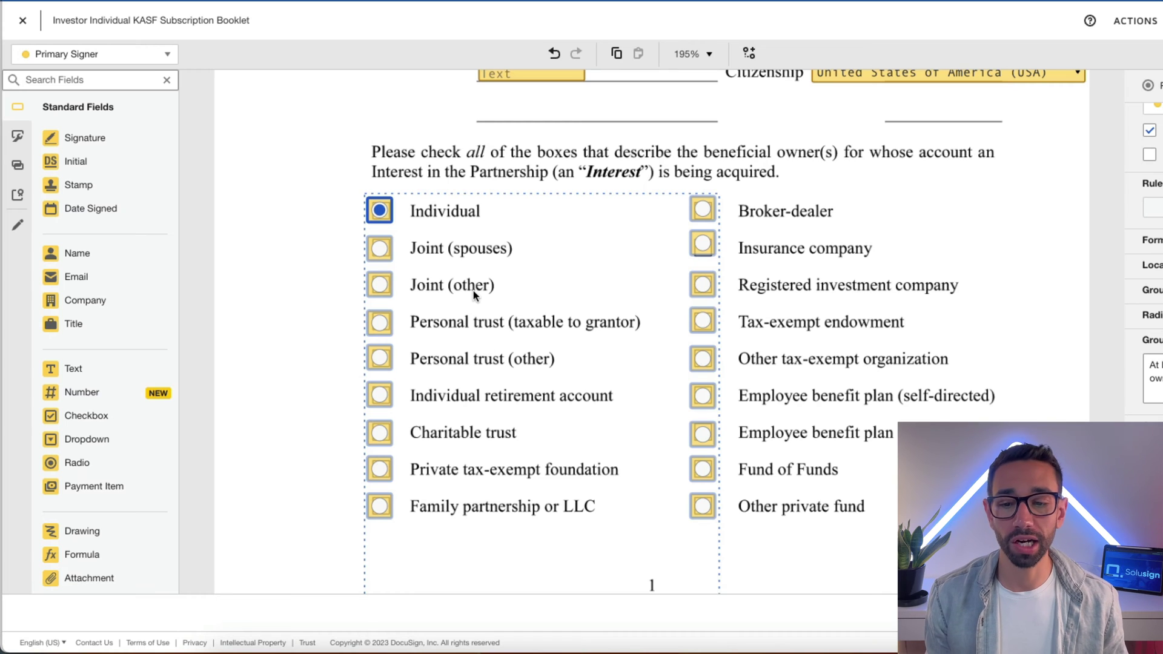
pyautogui.click(299, 300)
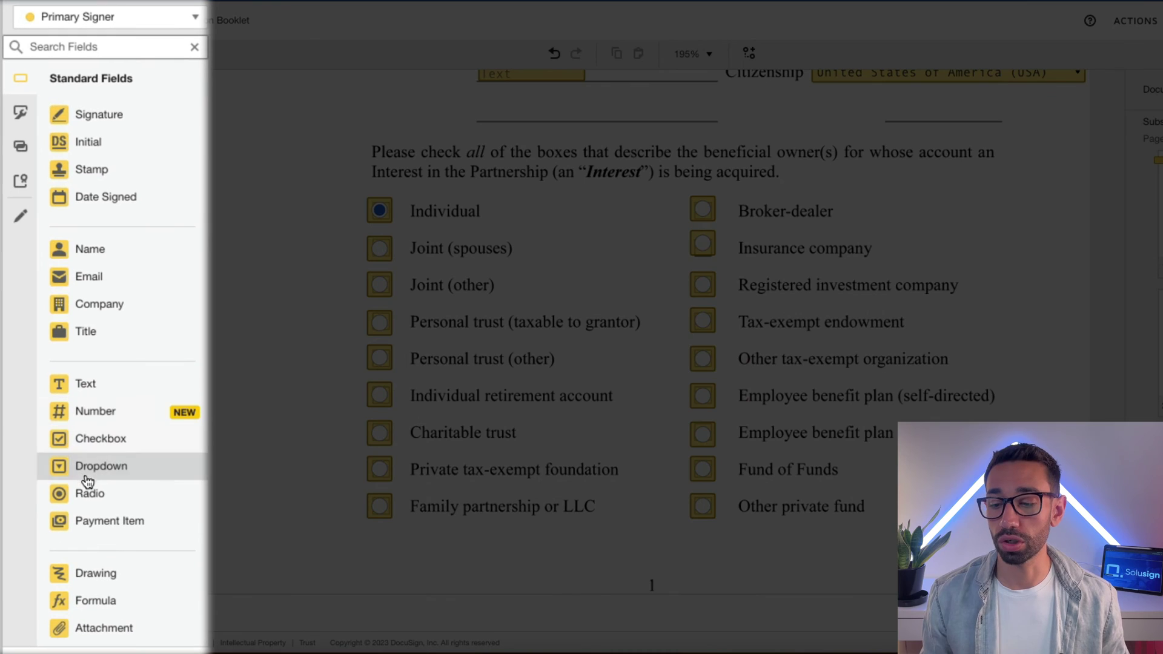
pyautogui.scroll(-2, 101, 500)
pyautogui.moveTo(89, 533); pyautogui.dragTo(253, 133)
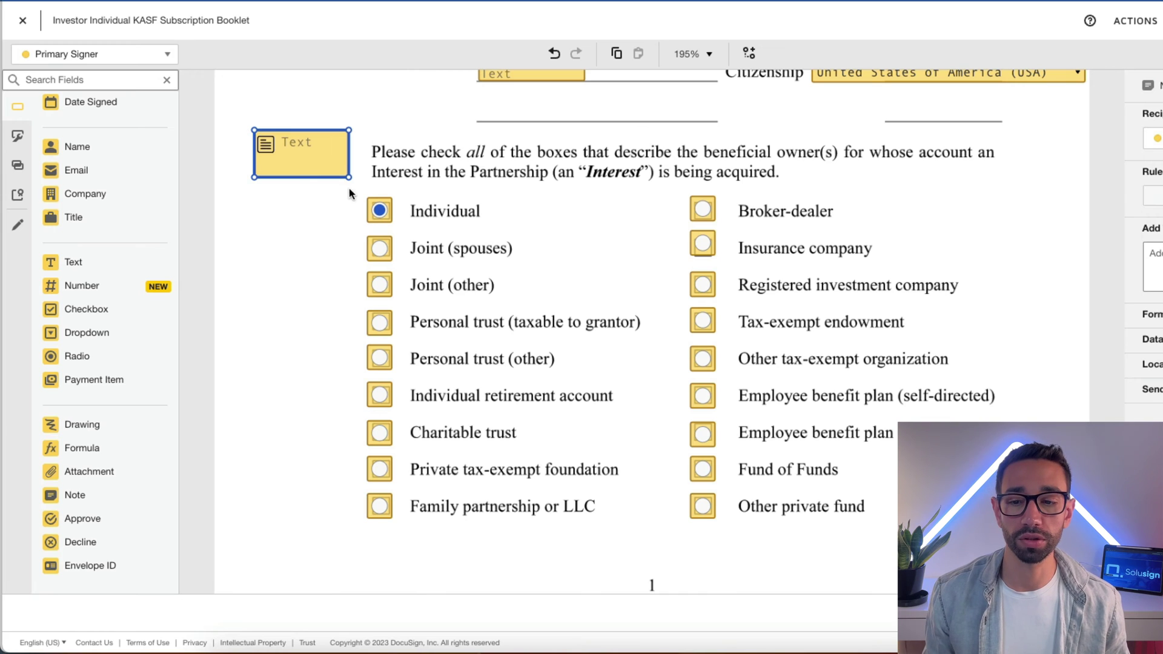
pyautogui.moveTo(349, 182); pyautogui.dragTo(449, 149)
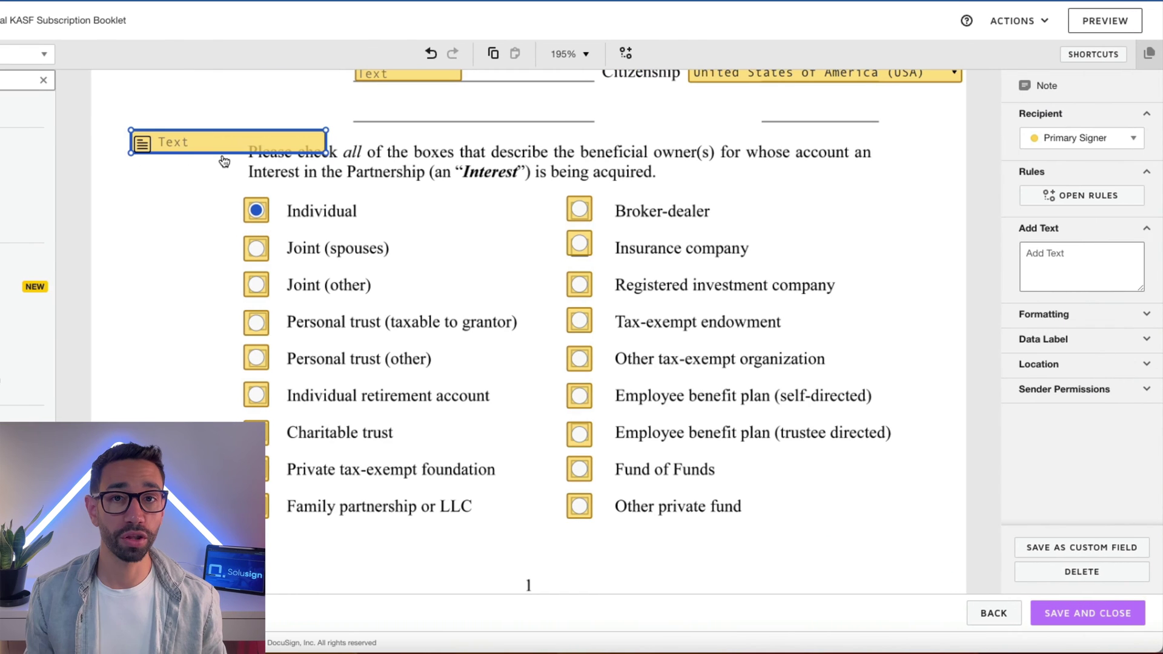
pyautogui.press('Delete')
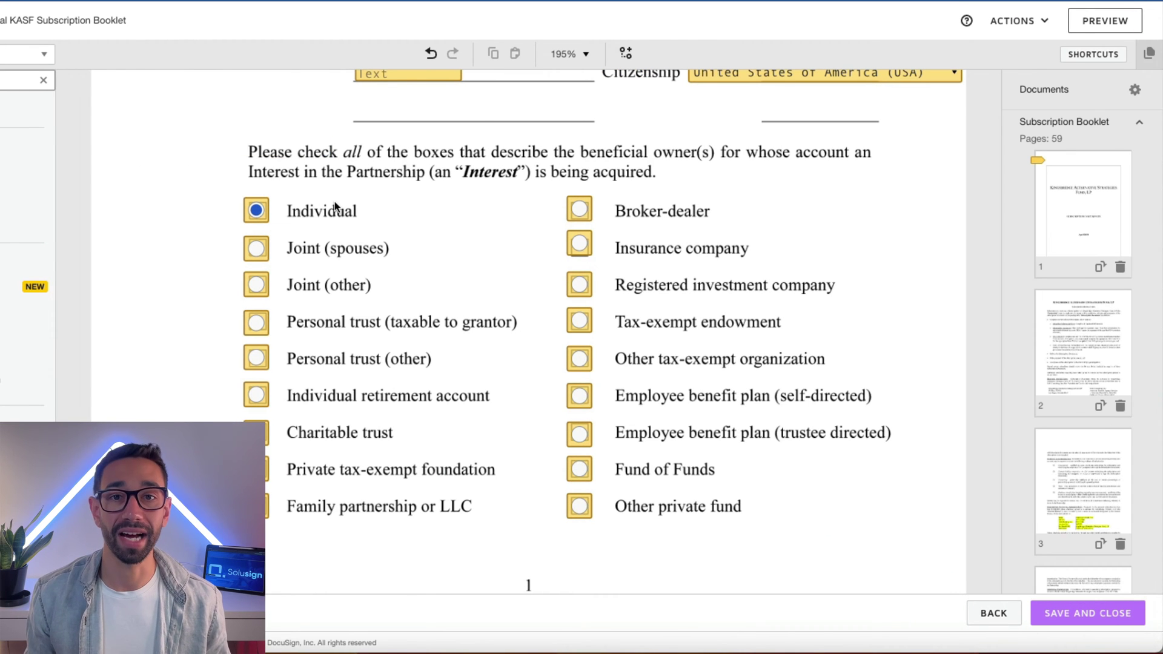
pyautogui.scroll(-1, 303, 199)
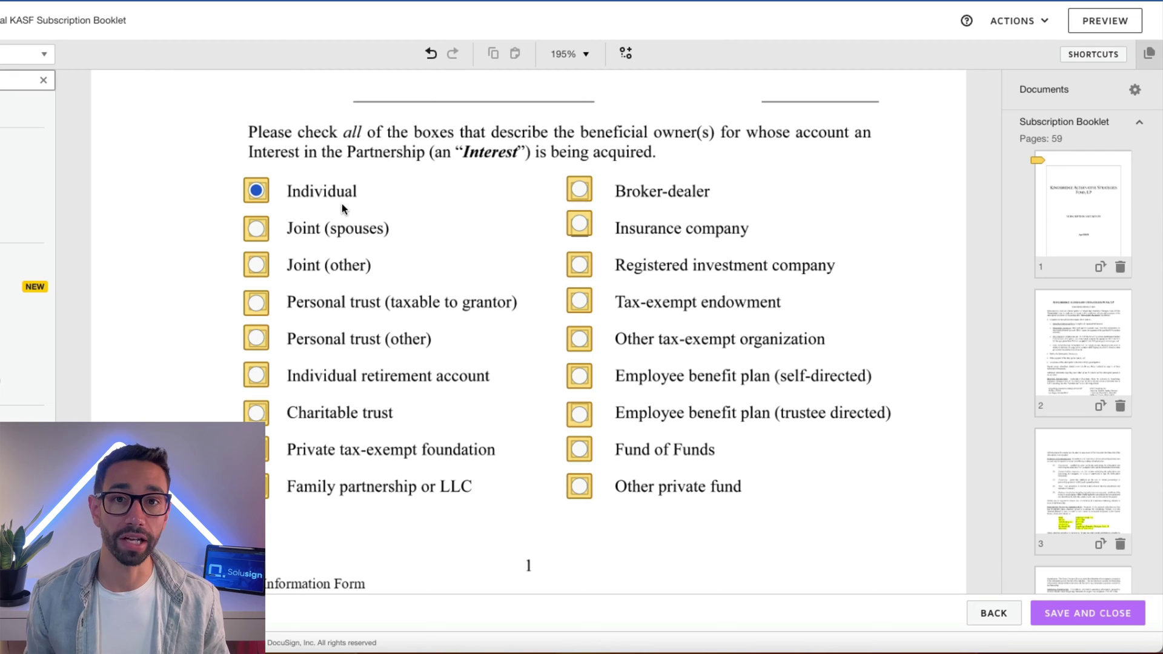
pyautogui.click(258, 200)
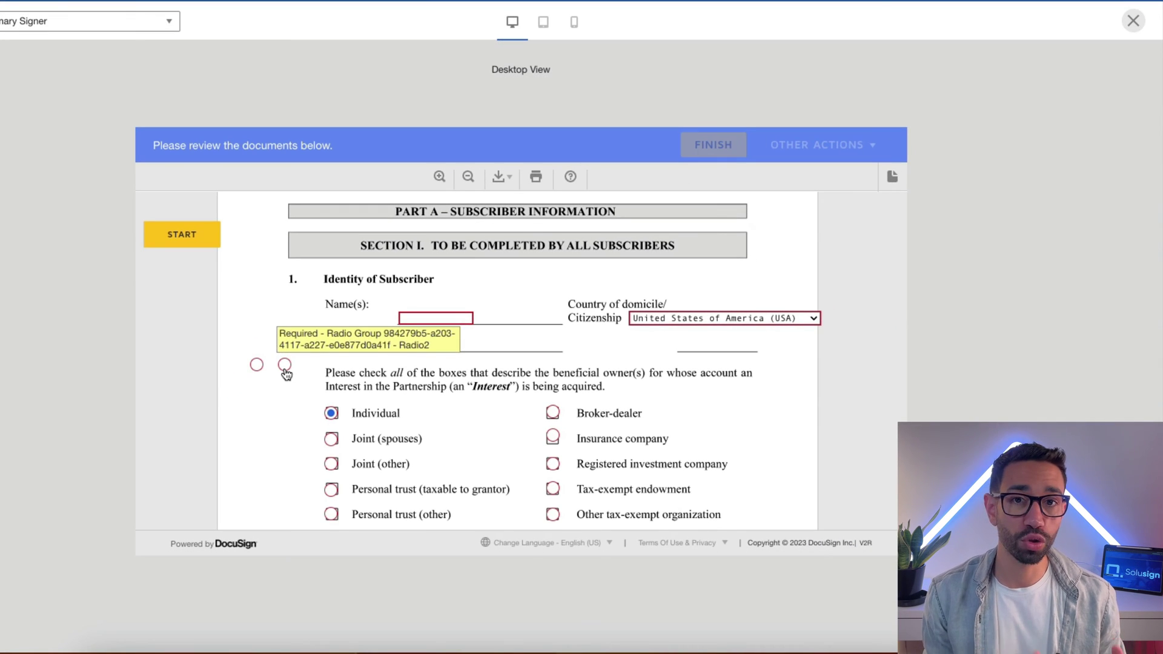
pyautogui.click(1133, 21)
pyautogui.scroll(3, 205, 151)
# Expand the Group Label section in the owner-type Radio Group properties
pyautogui.click(1046, 324)
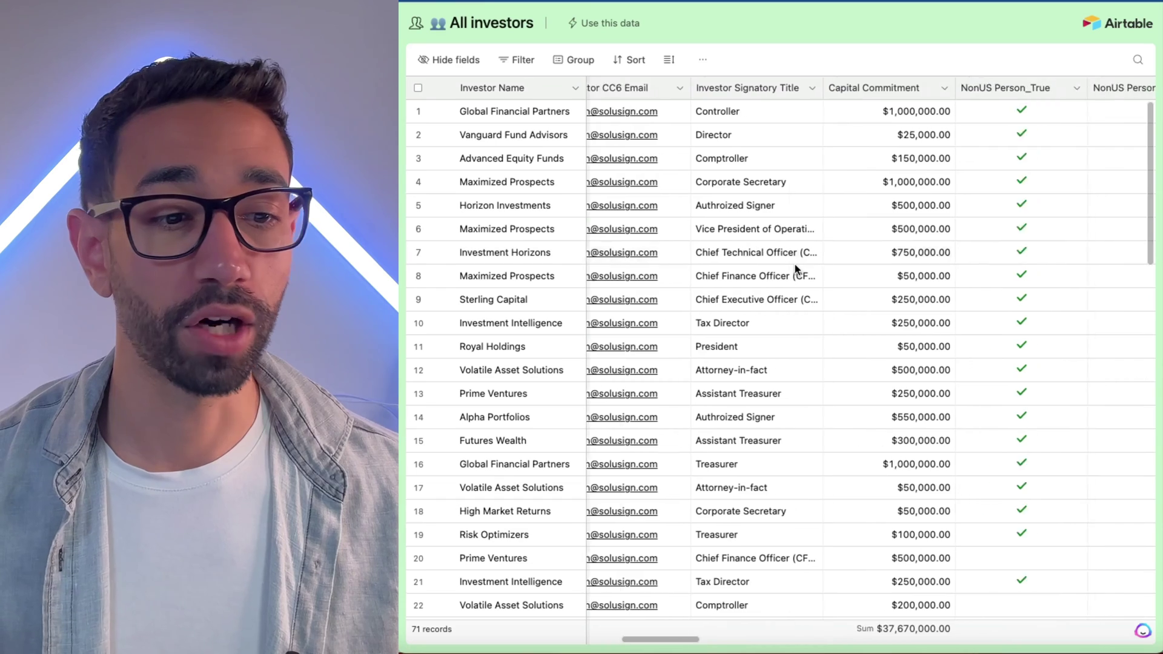
pyautogui.hscroll(2, 795, 264)
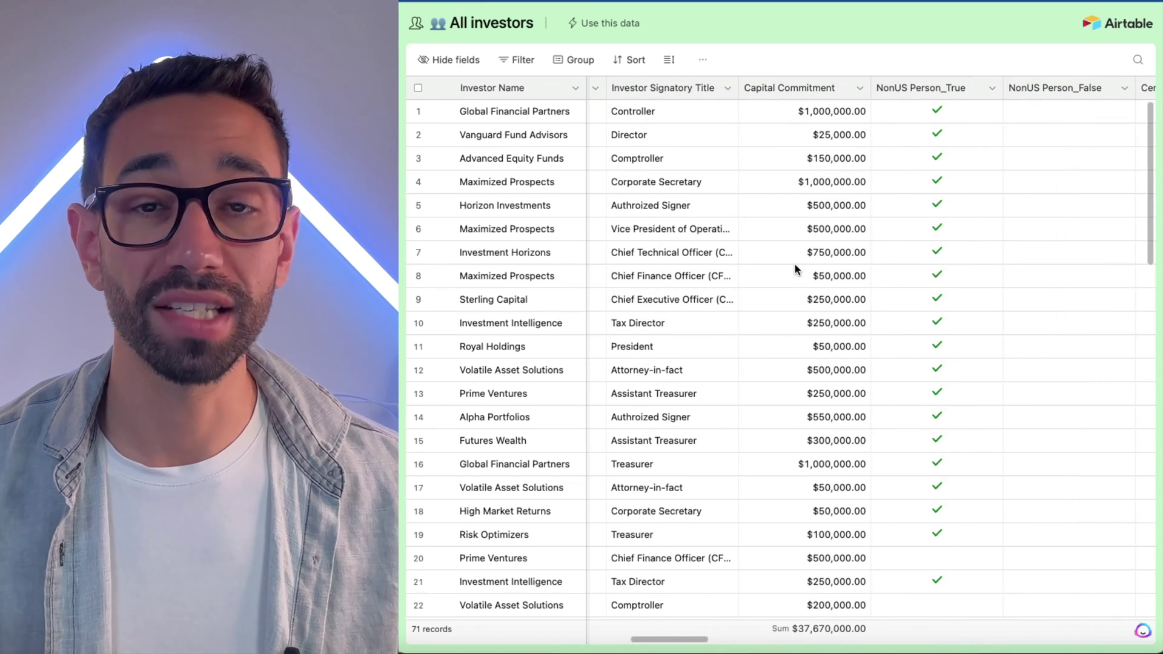
pyautogui.hscroll(1, 795, 264)
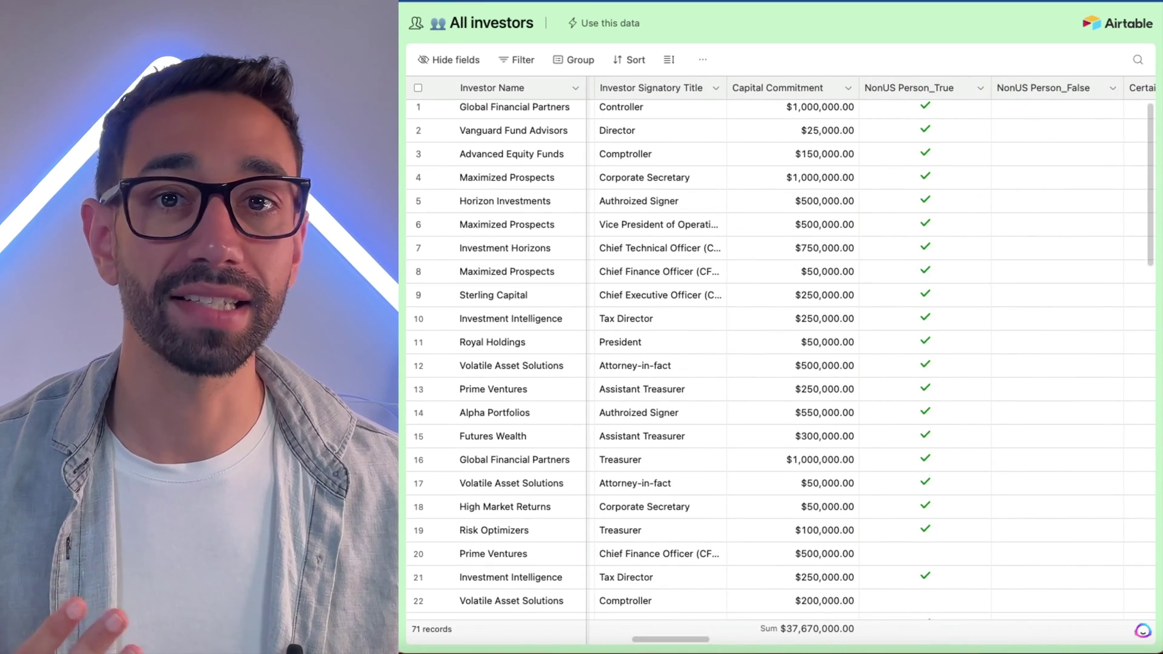
pyautogui.scroll(-1, 779, 317)
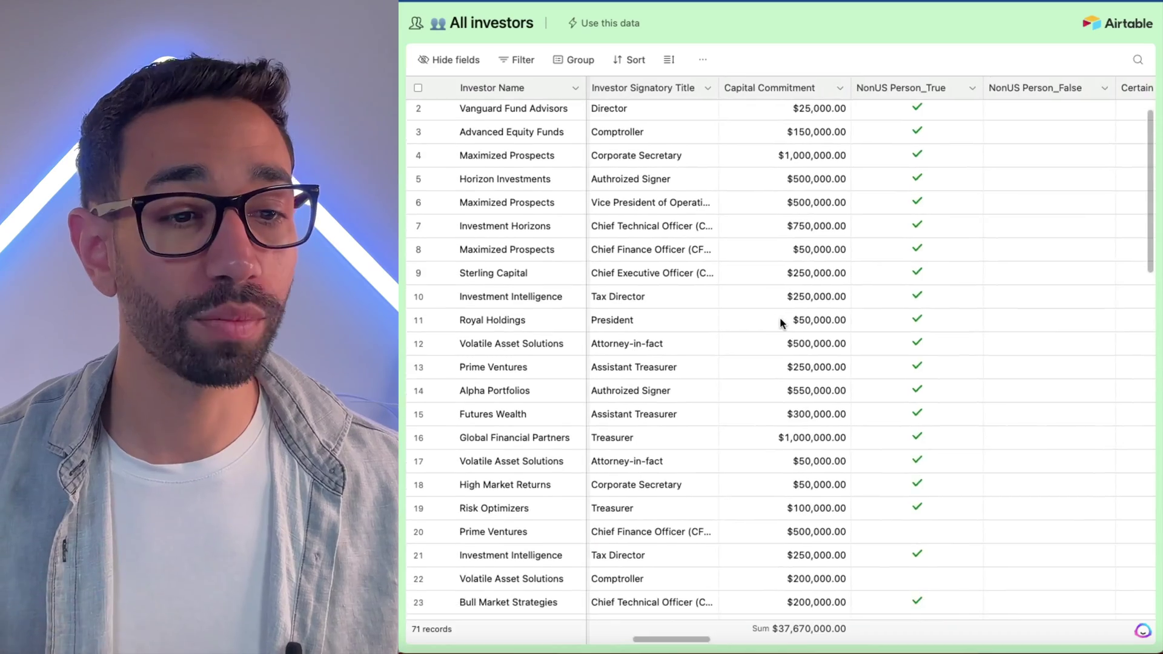
pyautogui.hscroll(6, 779, 317)
pyautogui.hscroll(5, 780, 318)
pyautogui.scroll(-4, 947, 280)
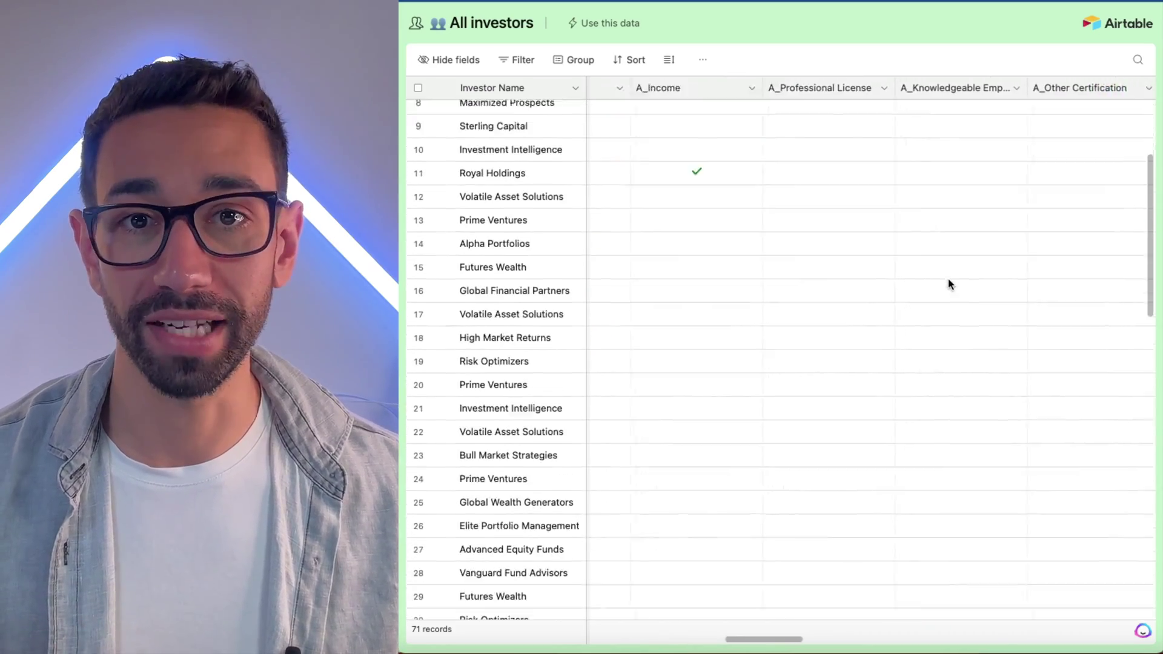
pyautogui.hscroll(-10, 947, 280)
pyautogui.hscroll(-10, 948, 284)
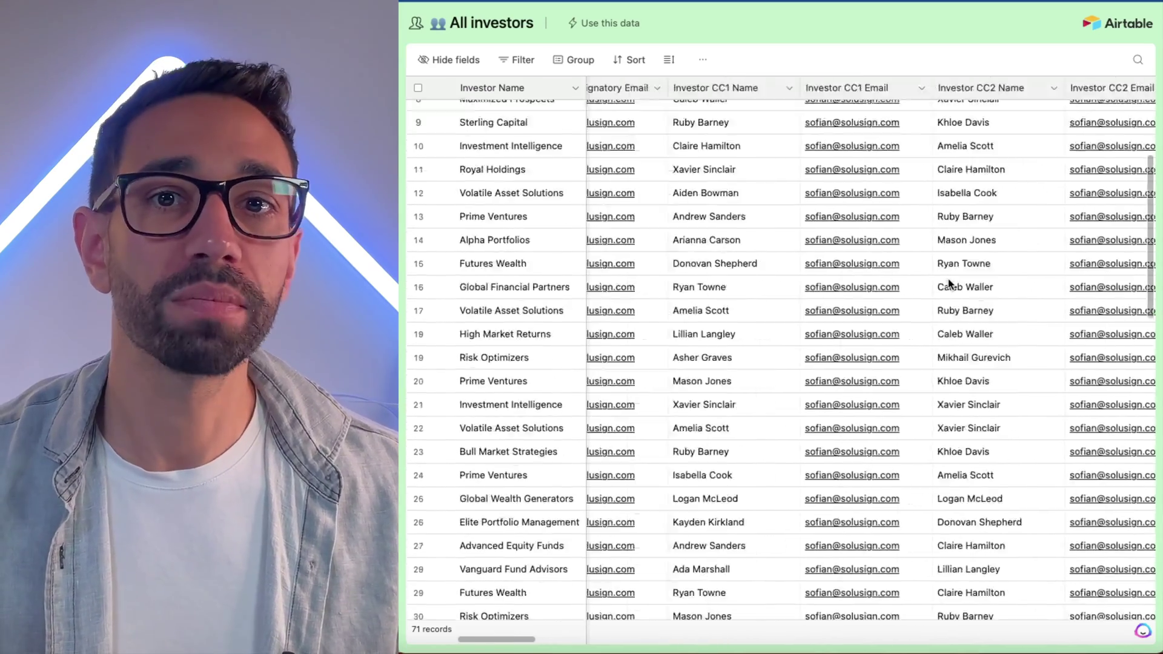
pyautogui.scroll(2, 948, 284)
pyautogui.scroll(1, 948, 284)
pyautogui.hscroll(-1, 949, 283)
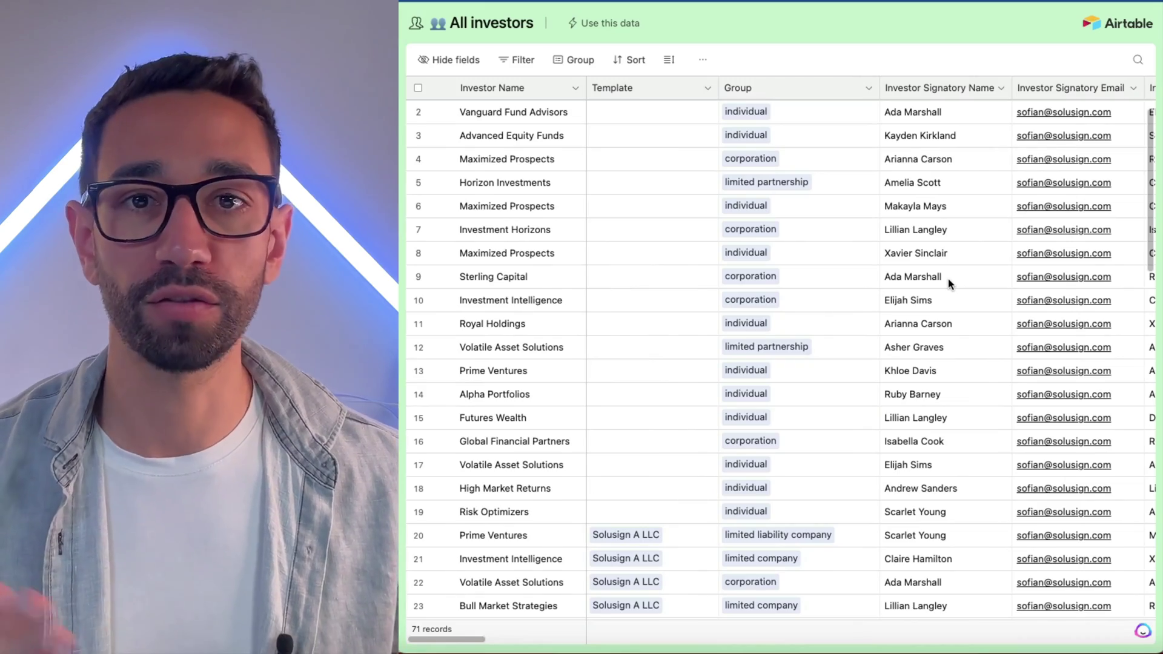
pyautogui.scroll(-7, 948, 279)
pyautogui.hscroll(1, 947, 279)
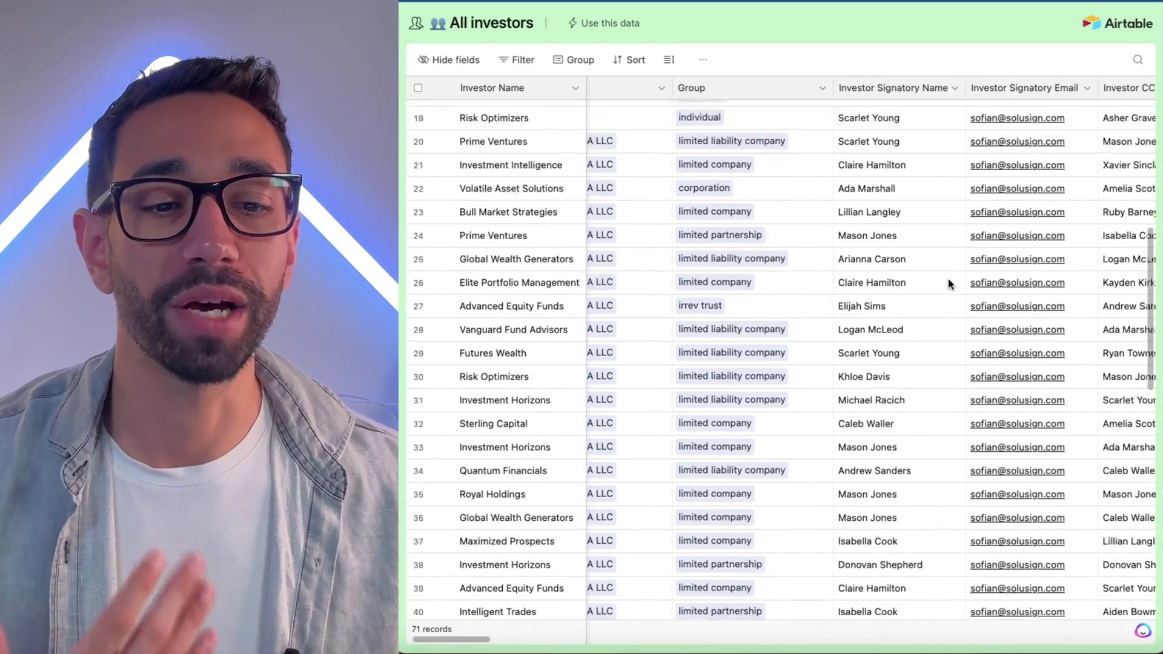
pyautogui.scroll(-1, 921, 279)
pyautogui.hscroll(1, 920, 279)
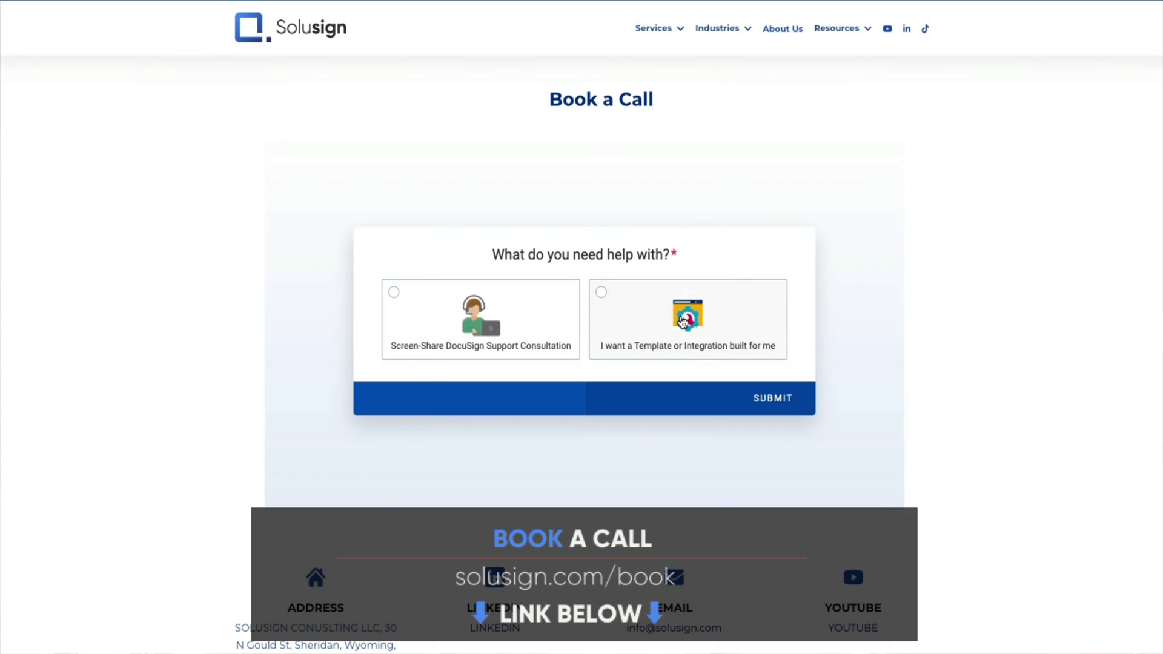
# Choose a DocuSign Integration build and book Thursday, February 23, 2023 at 18:00
pyautogui.click(683, 321)
pyautogui.click(703, 331)
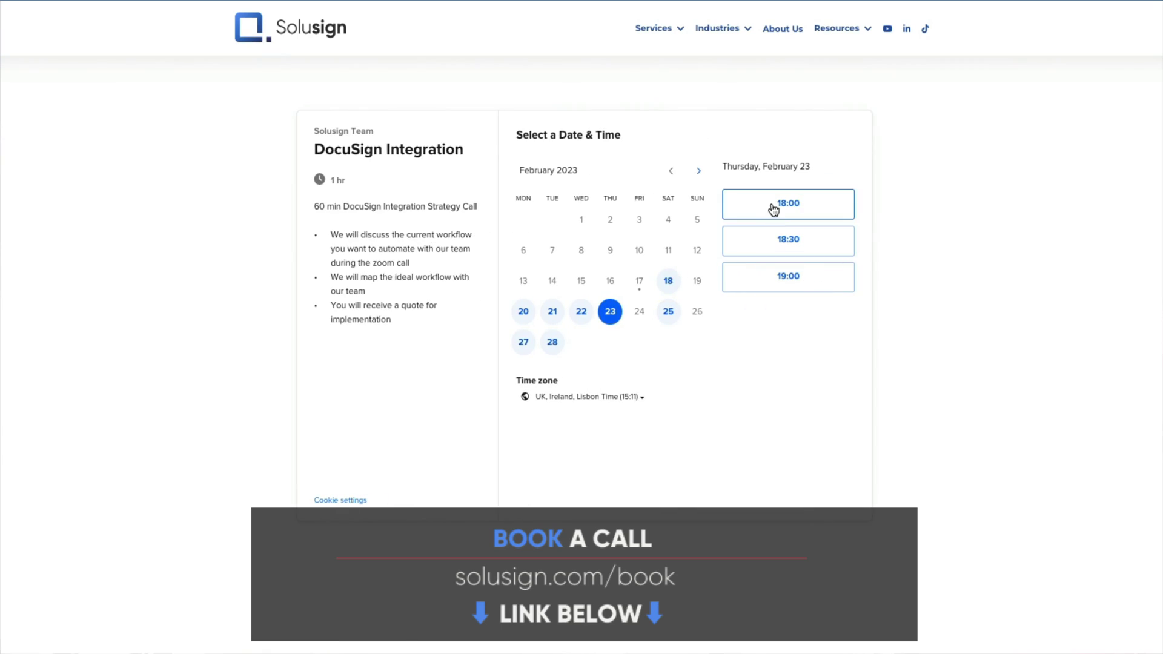
pyautogui.click(787, 203)
pyautogui.click(830, 202)
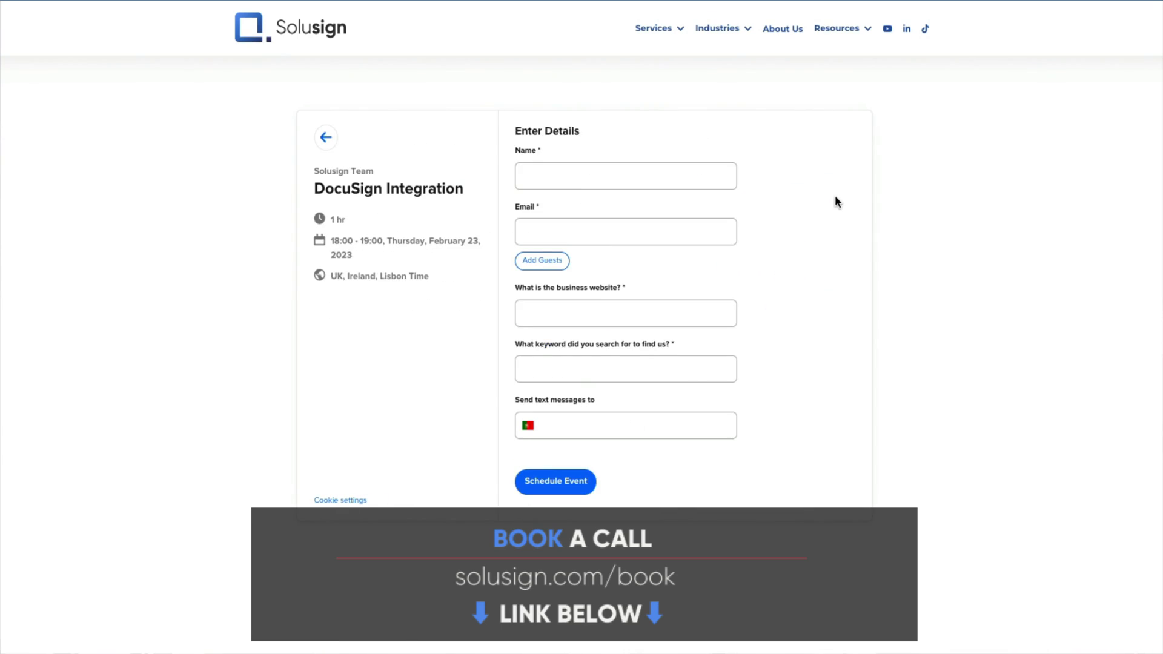